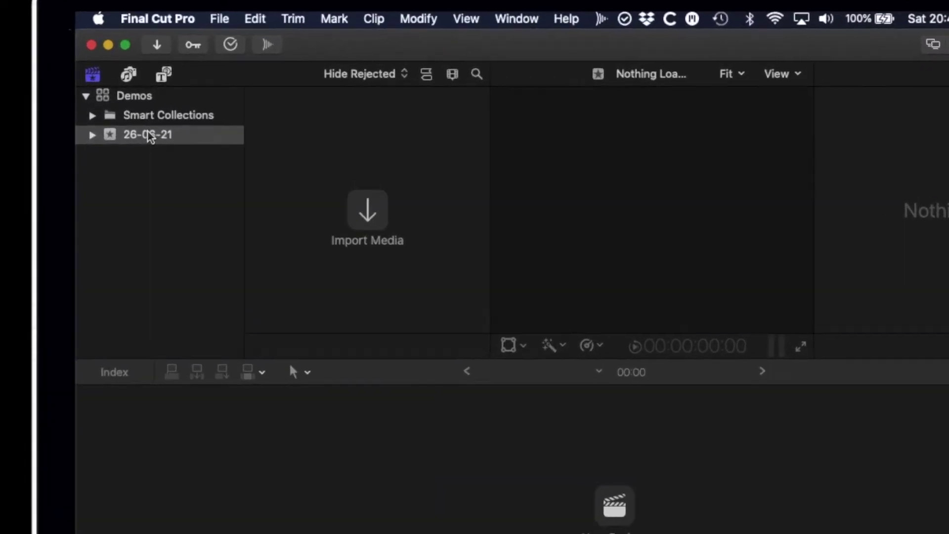
# - Rename the 26-06-21 event in the Demos library to ORGs
pyautogui.click(148, 135)
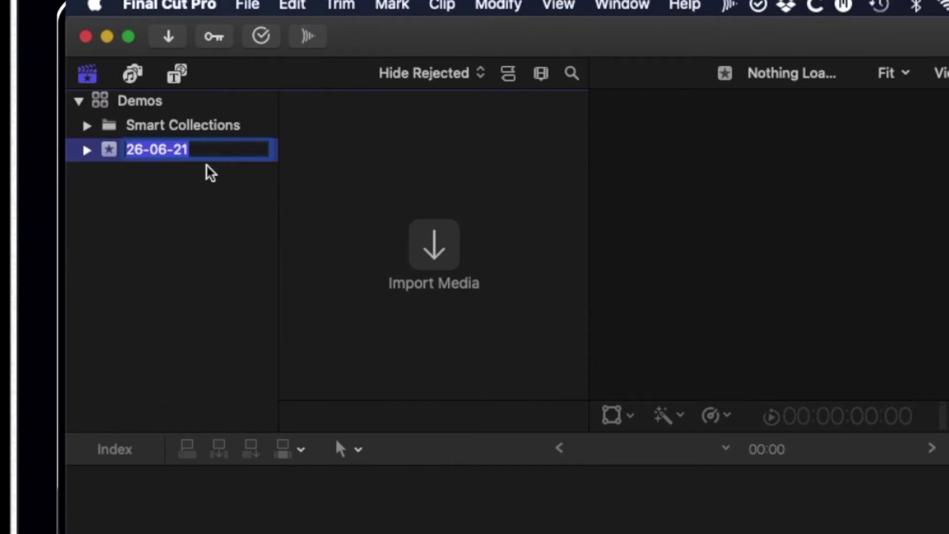
pyautogui.write('ORg')
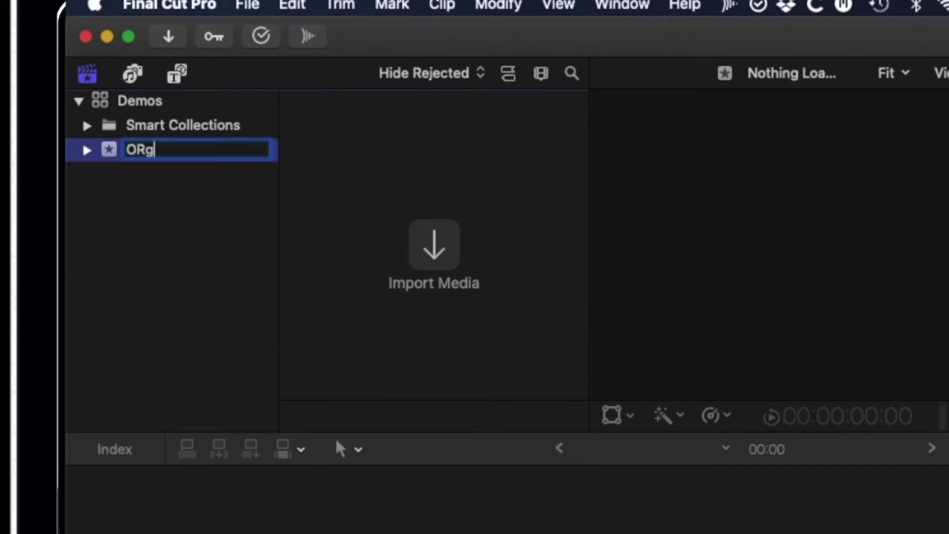
pyautogui.press('BackSpace')
pyautogui.write('Gs')
pyautogui.press('Return')
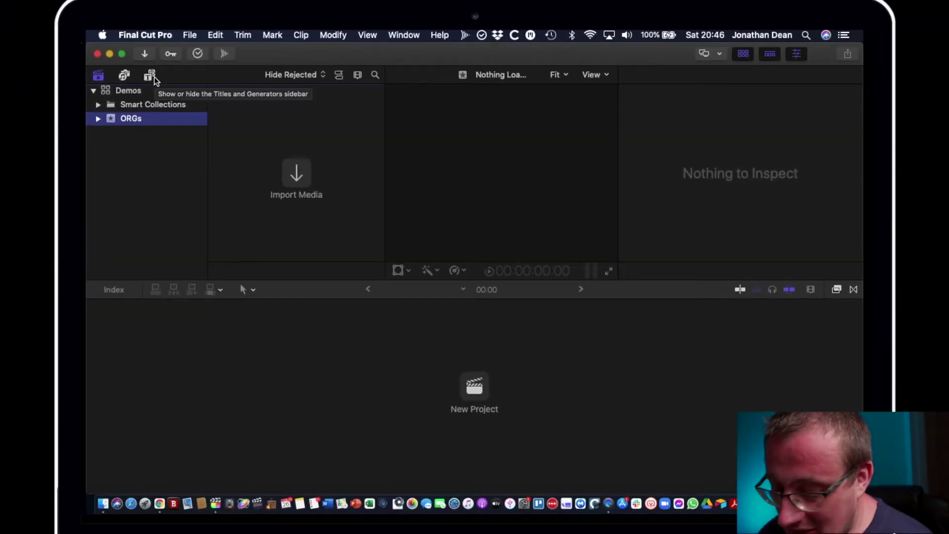
# - In Media Import, preview the bearded-man videoblocks clip from the Desktop and select it whole
pyautogui.press('super+i')
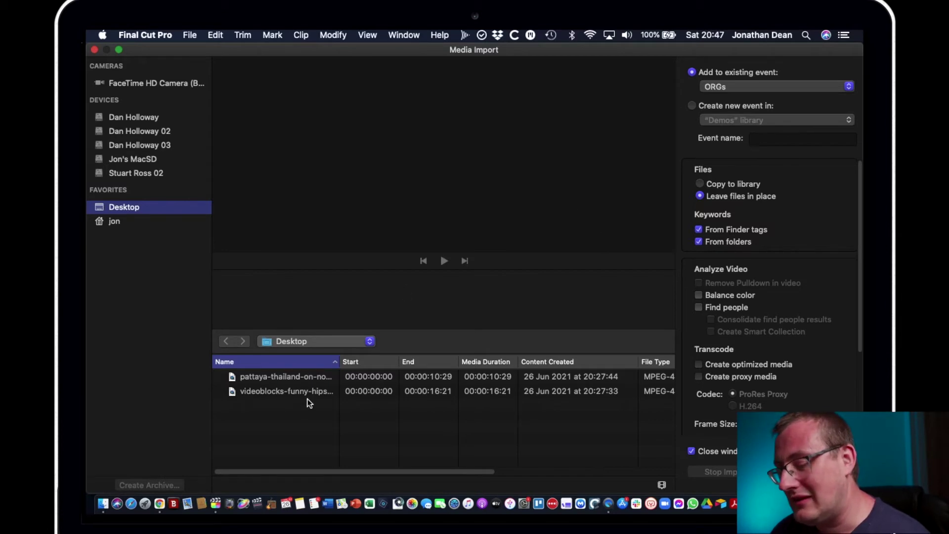
pyautogui.click(282, 391)
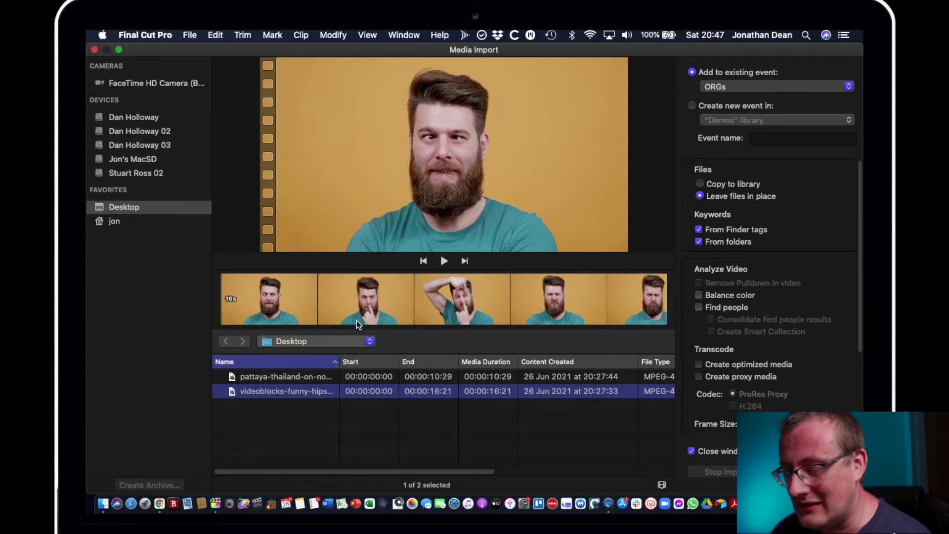
pyautogui.click(320, 299)
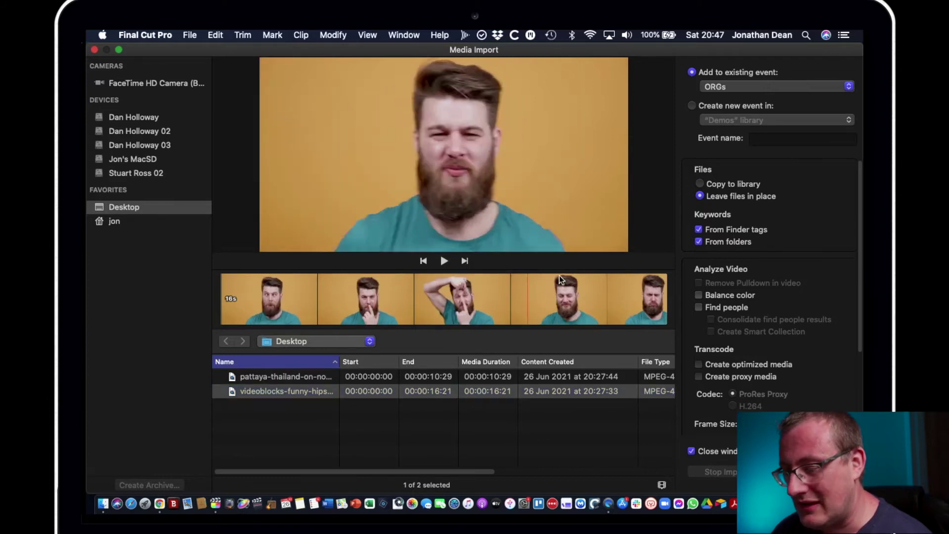
pyautogui.click(521, 293)
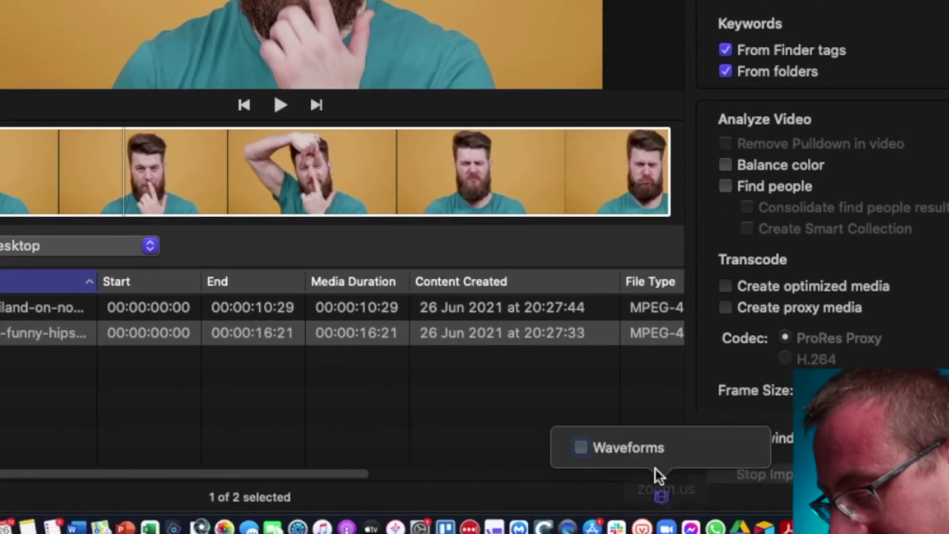
# - Show audio waveforms under the filmstrip, scrub the clip, then hide the waveforms again
pyautogui.click(581, 448)
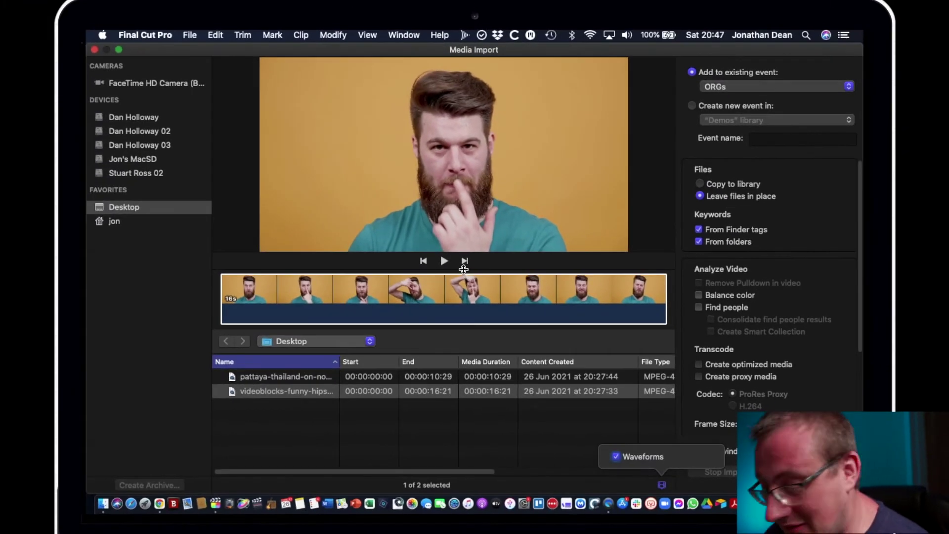
pyautogui.click(309, 309)
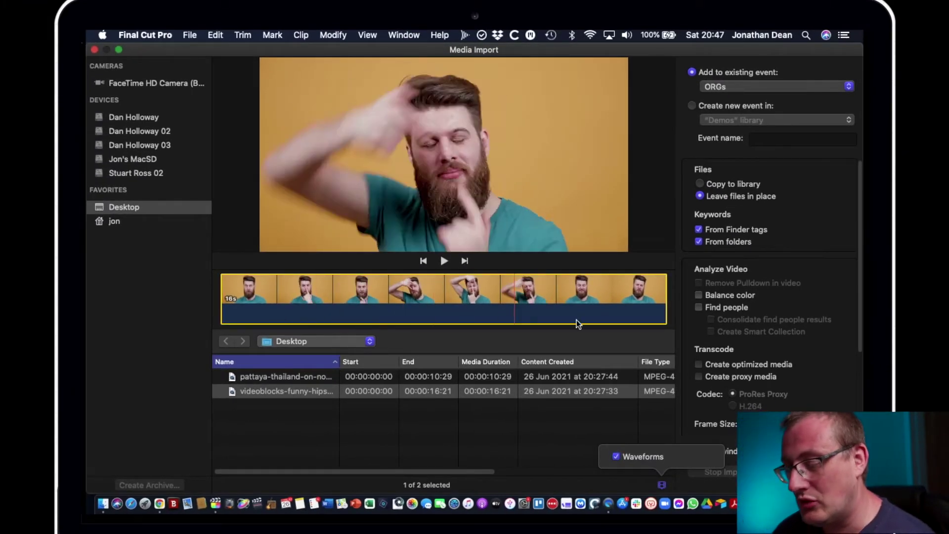
pyautogui.click(355, 311)
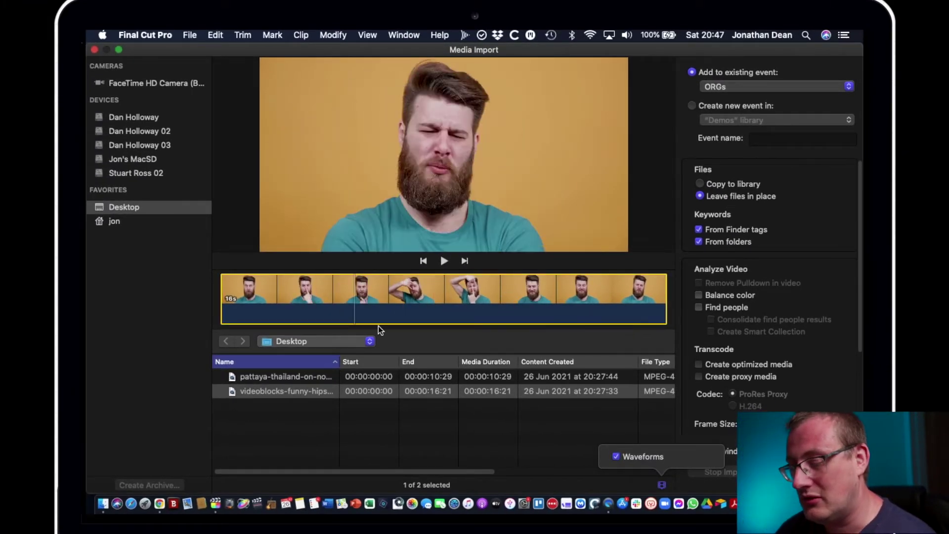
pyautogui.click(616, 458)
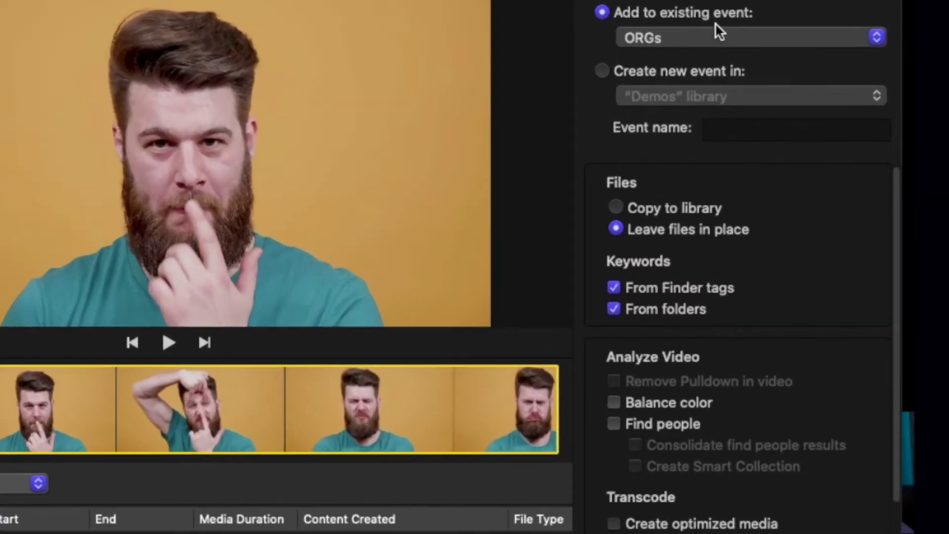
# - Try a new event 'ORGs2 2' in the Demos library, then revert to adding into existing ORGs
pyautogui.click(668, 38)
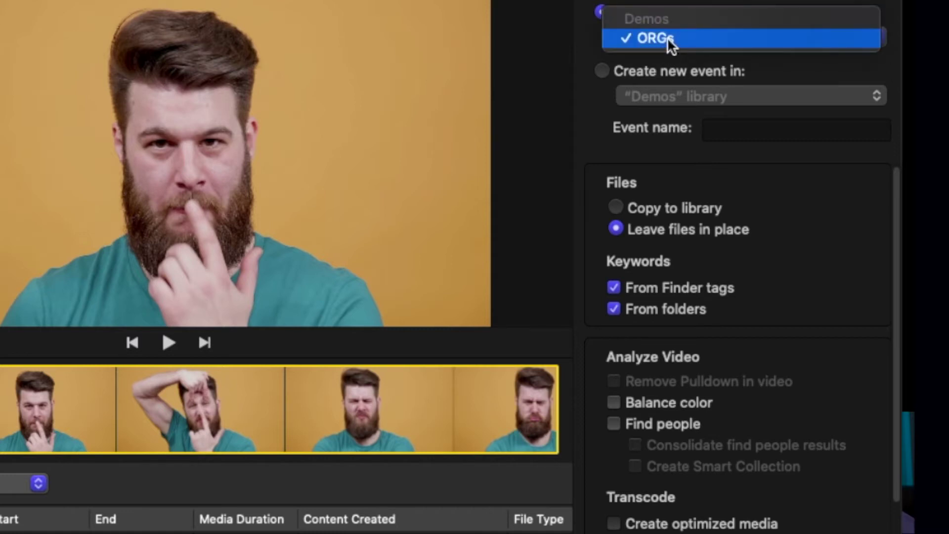
pyautogui.click(667, 38)
pyautogui.click(603, 72)
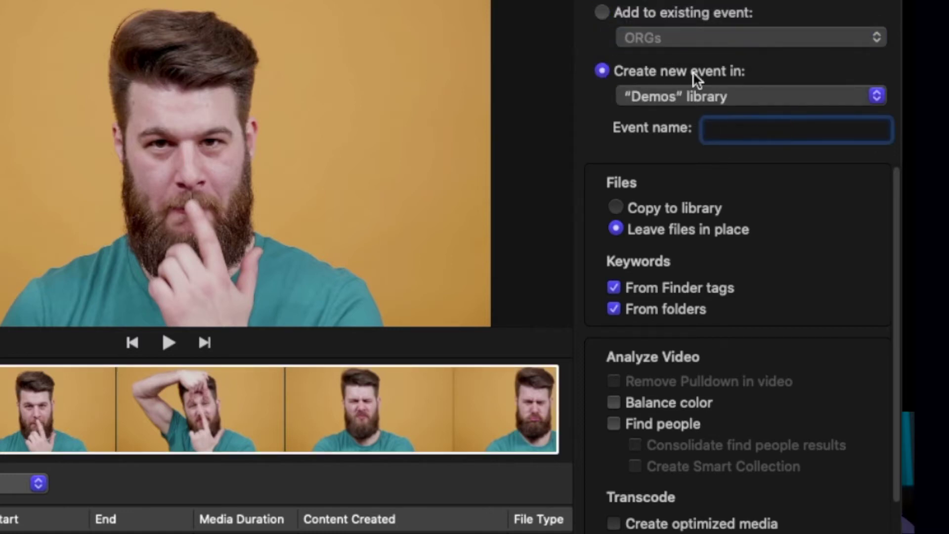
pyautogui.write('ORGs2')
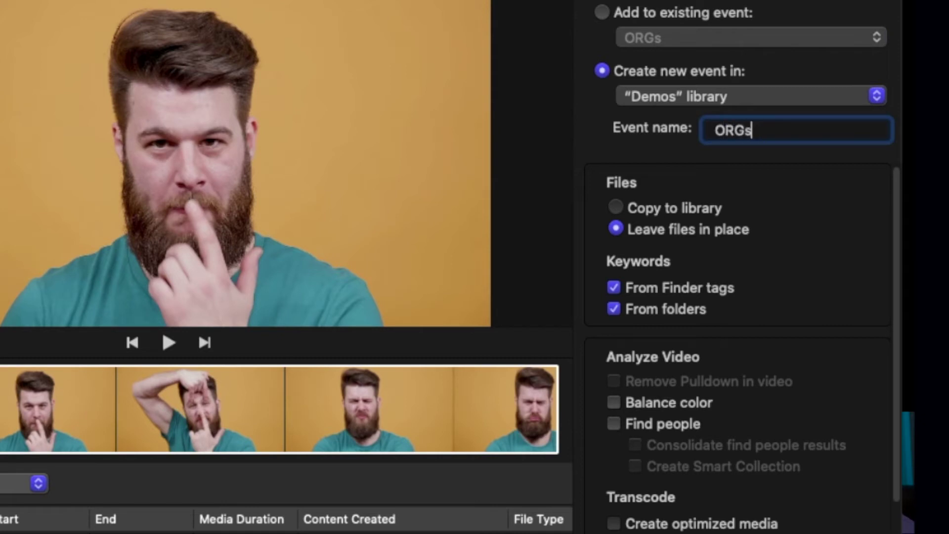
pyautogui.write(' 2')
pyautogui.click(693, 96)
pyautogui.click(693, 95)
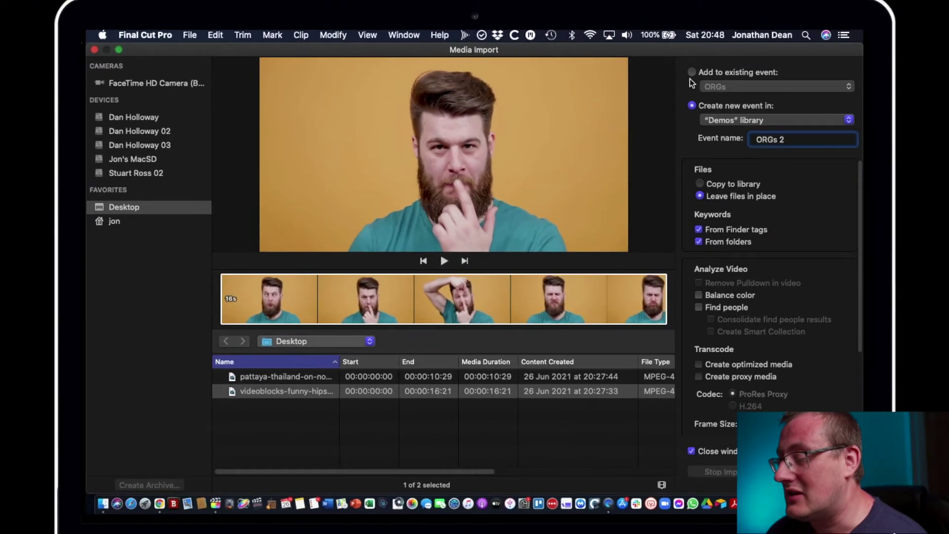
pyautogui.click(611, 21)
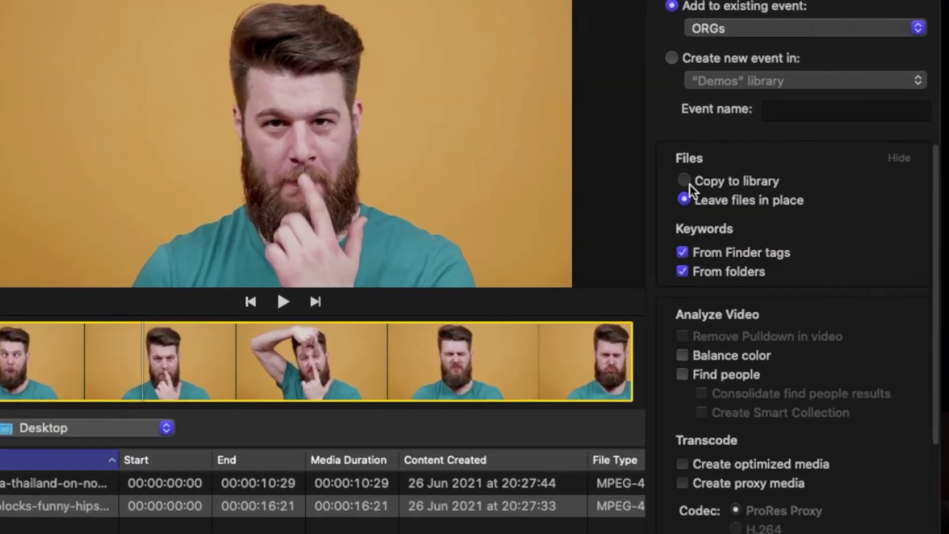
pyautogui.click(690, 184)
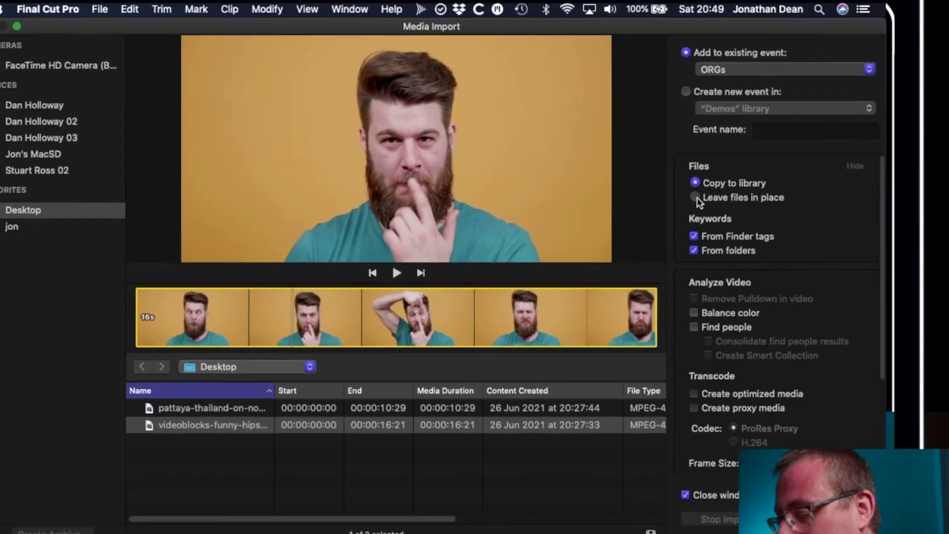
pyautogui.click(679, 201)
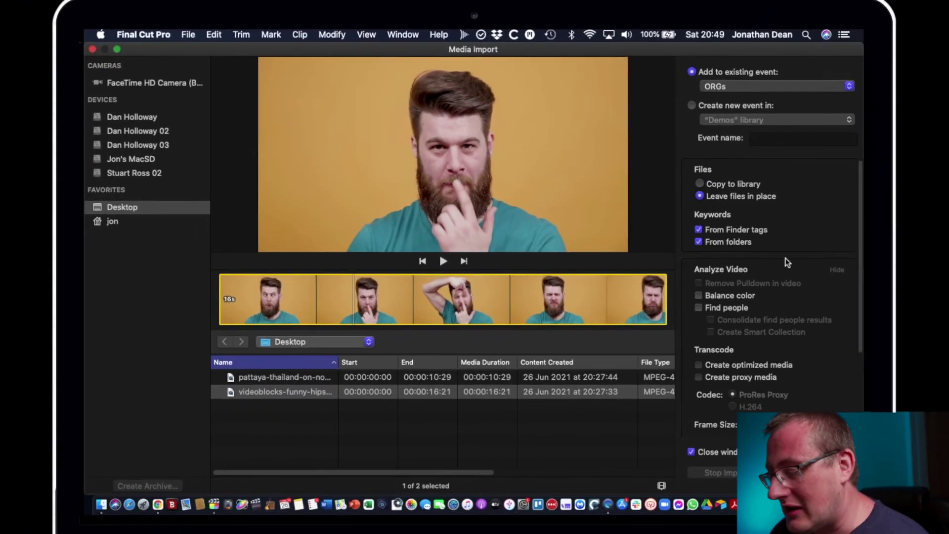
pyautogui.click(233, 394)
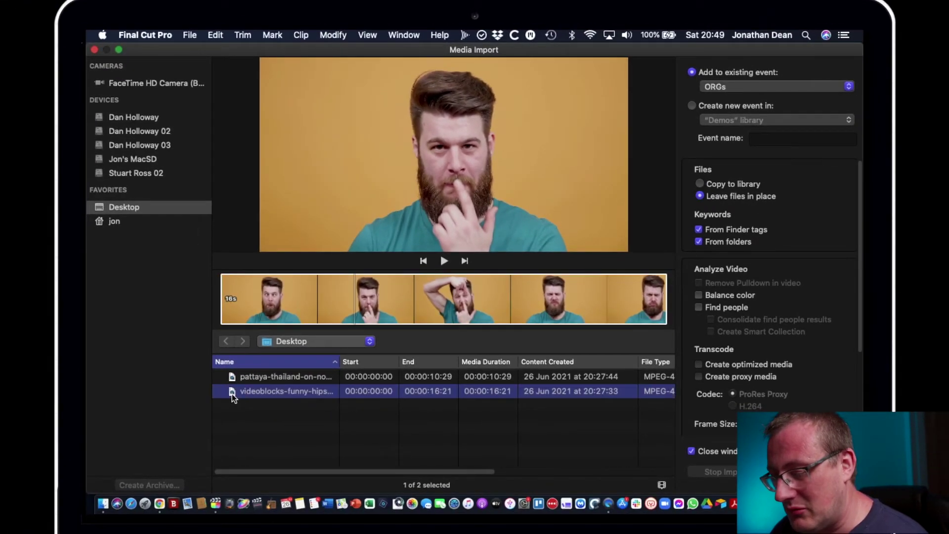
pyautogui.click(699, 296)
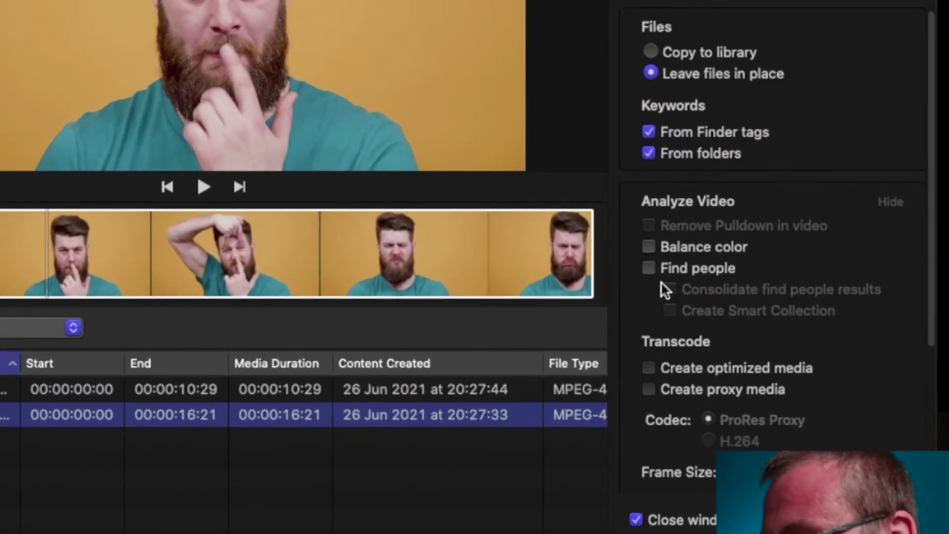
pyautogui.click(648, 268)
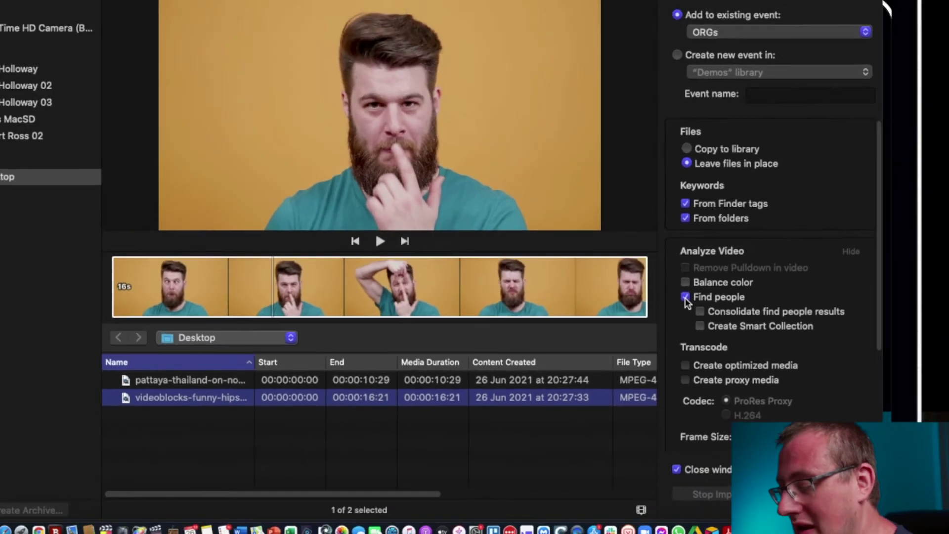
# - Turn off Find people analysis in the import options
pyautogui.click(686, 298)
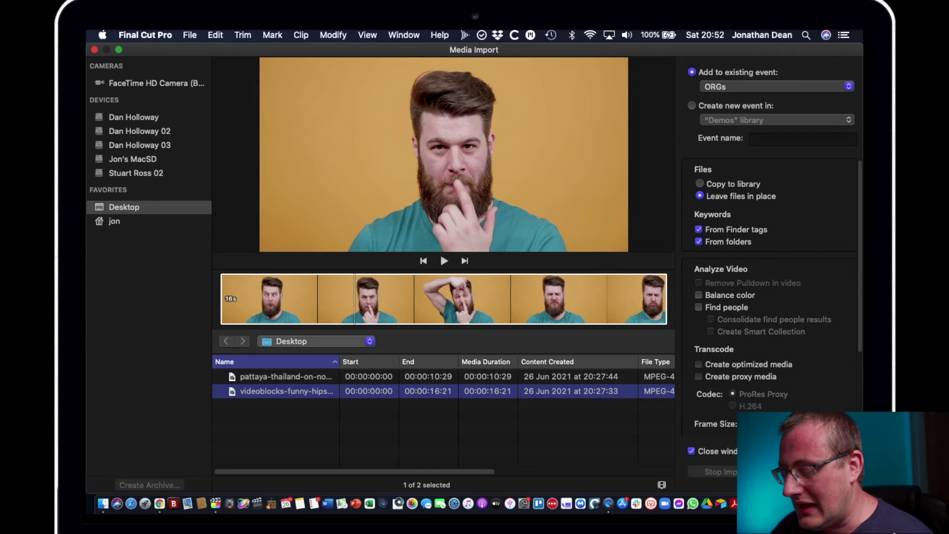
pyautogui.press('Return')
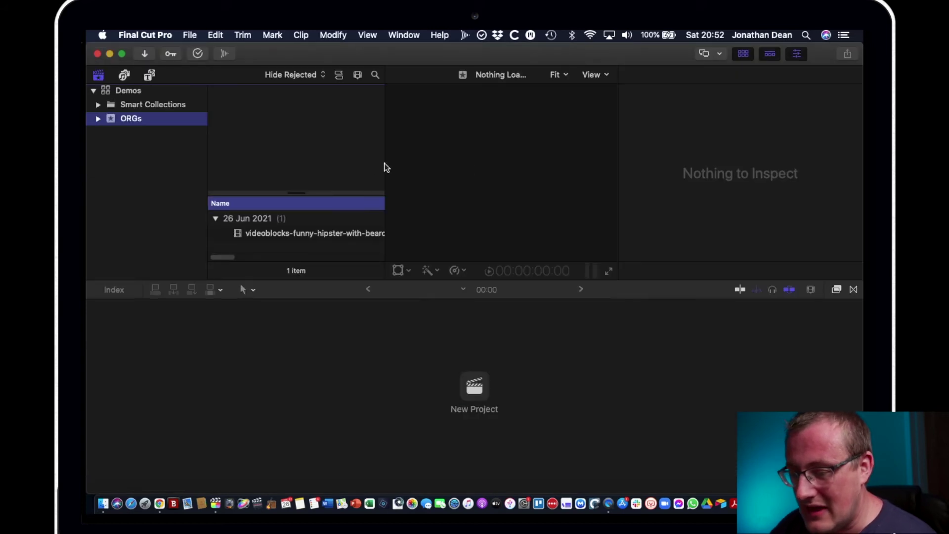
pyautogui.click(287, 234)
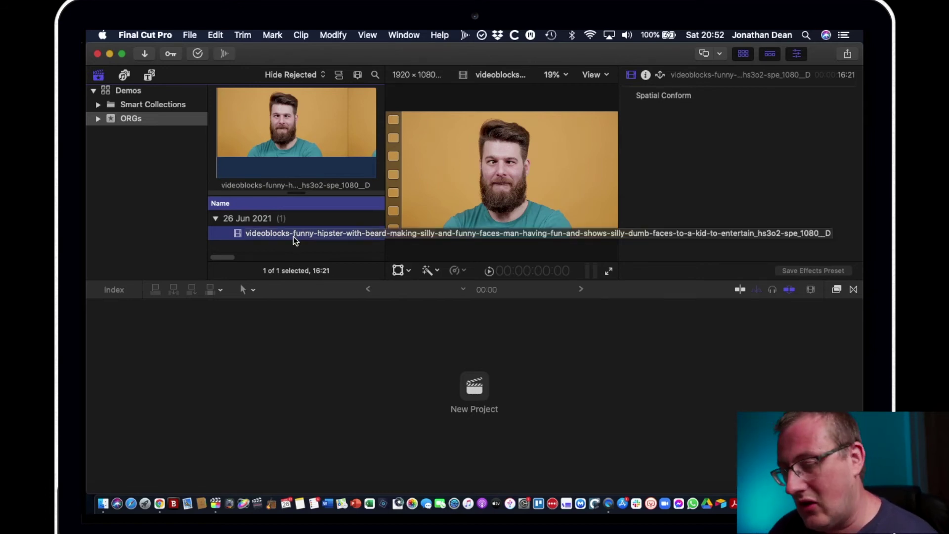
pyautogui.press('super+shift+r')
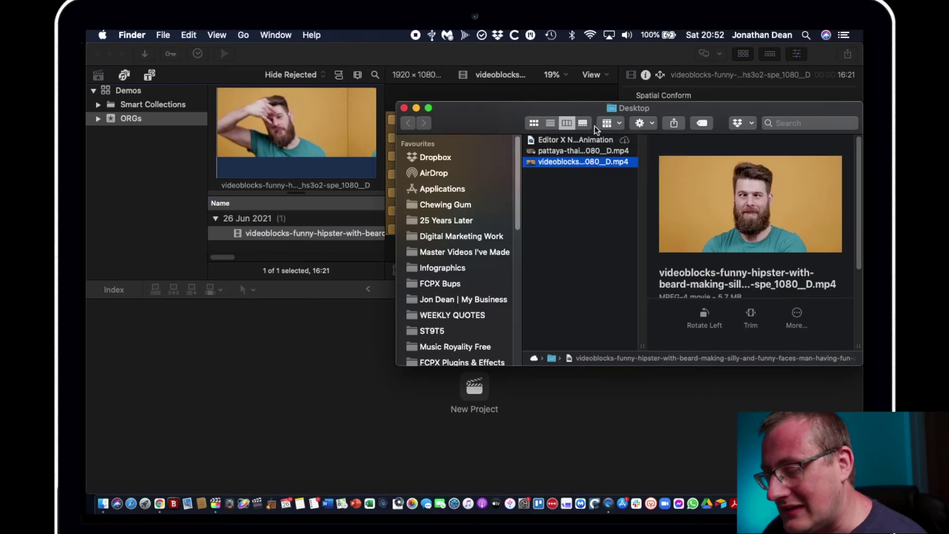
pyautogui.click(325, 241)
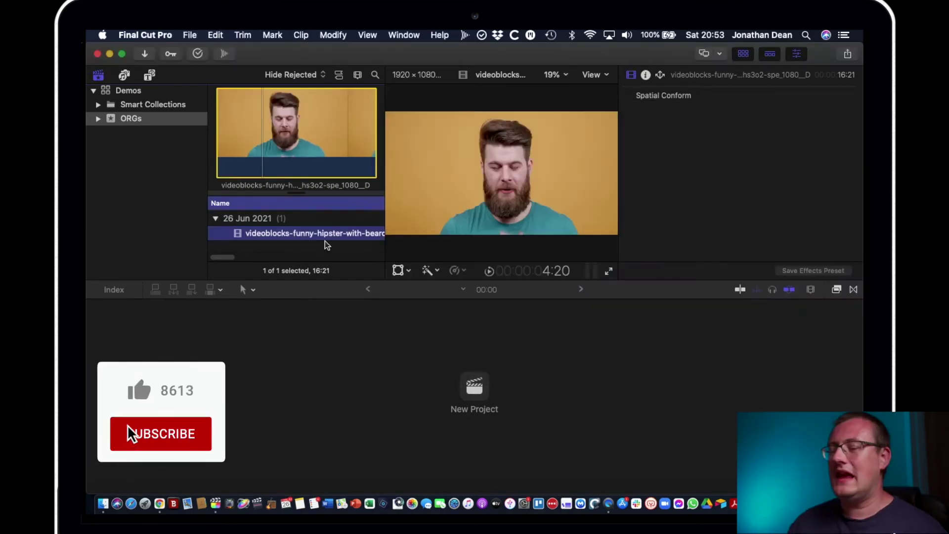
pyautogui.press('super+h')
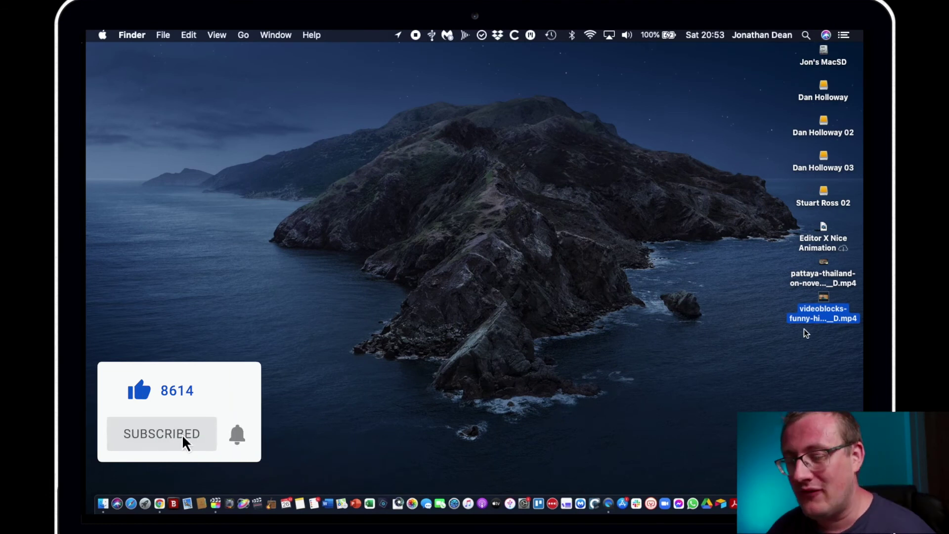
pyautogui.hotkey('ctrl', 'Left')
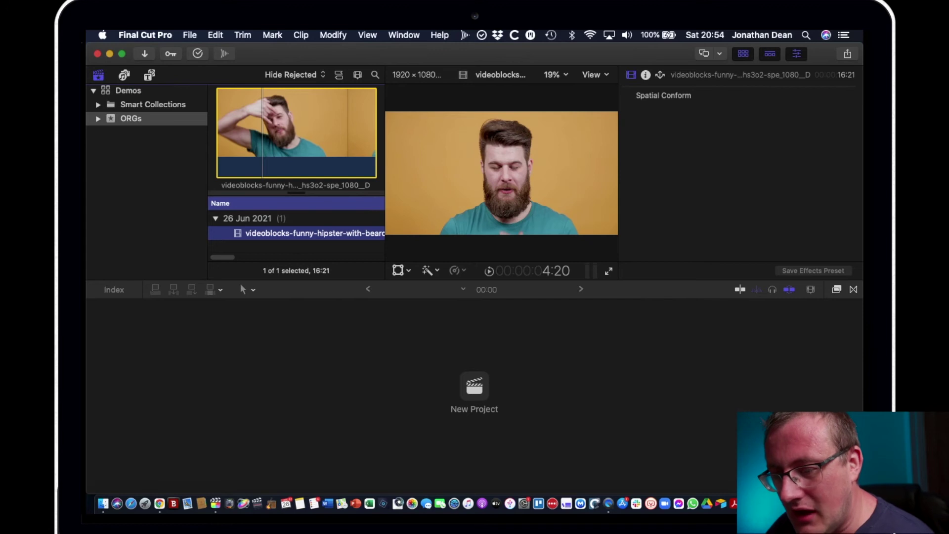
# - Import the pattaya tiger clip into ORGs, copying it to the library, then select it
pyautogui.click(146, 55)
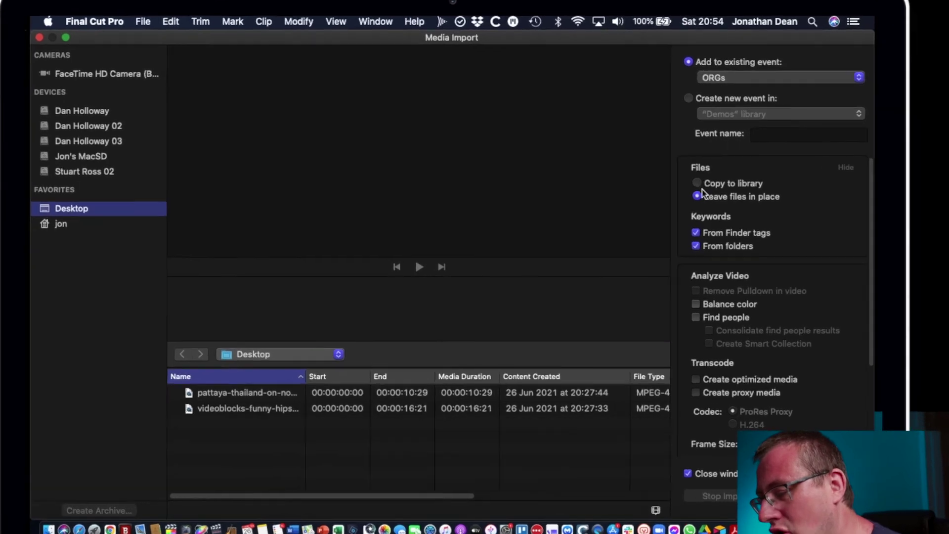
pyautogui.click(700, 184)
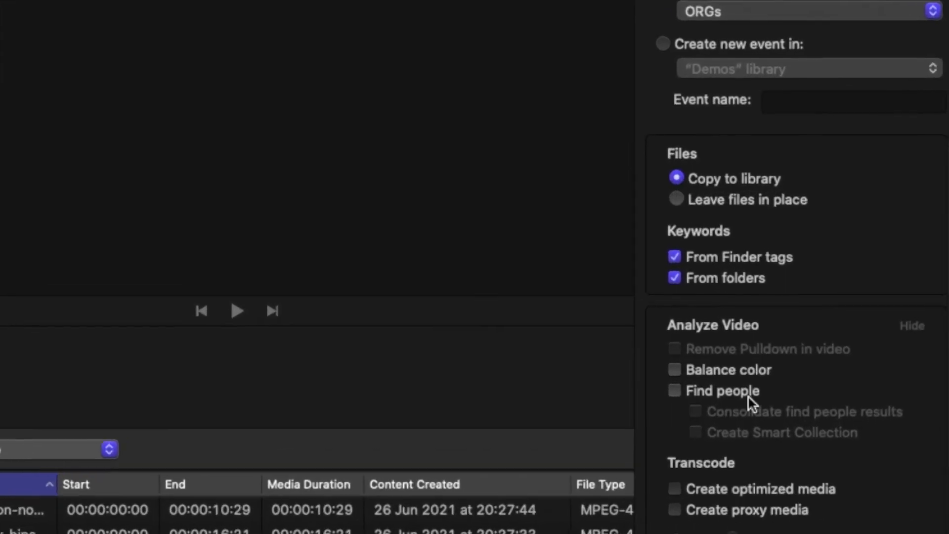
pyautogui.click(99, 515)
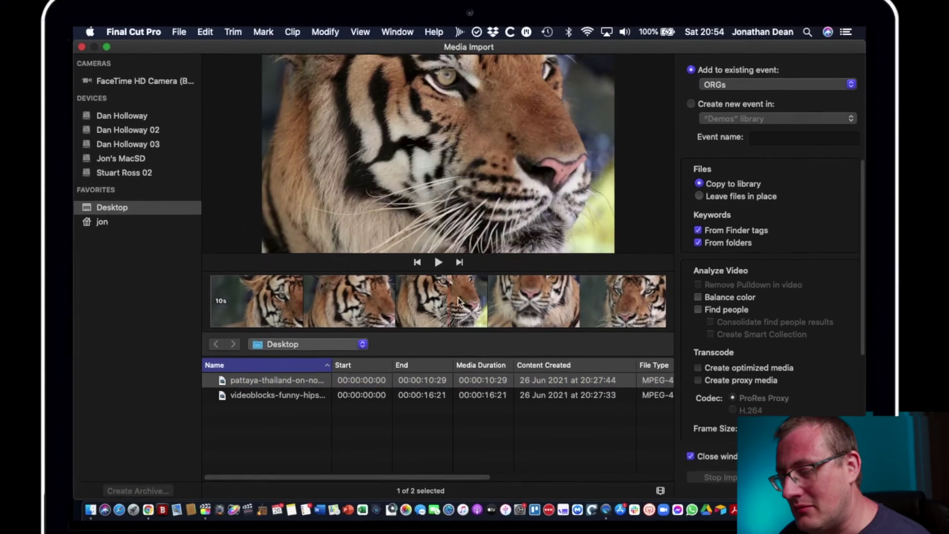
pyautogui.click(287, 111)
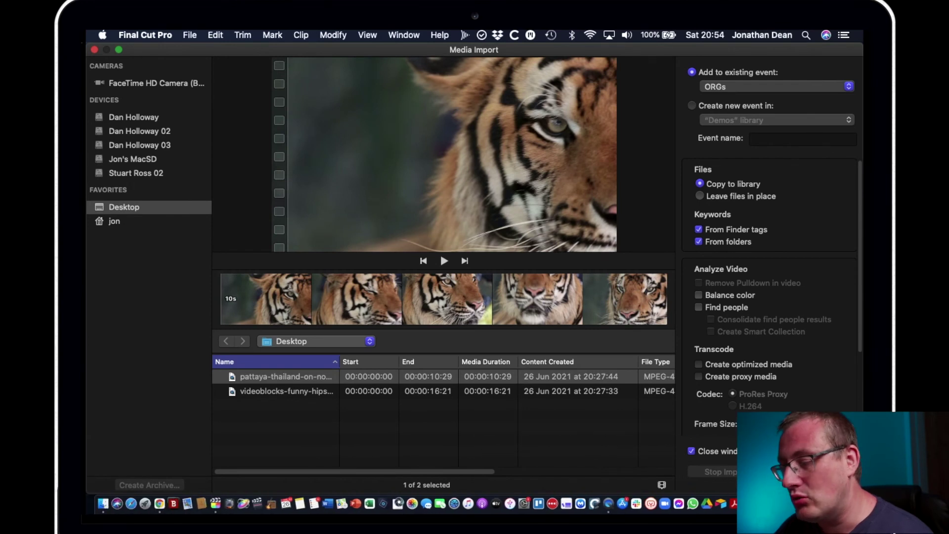
pyautogui.press('Return')
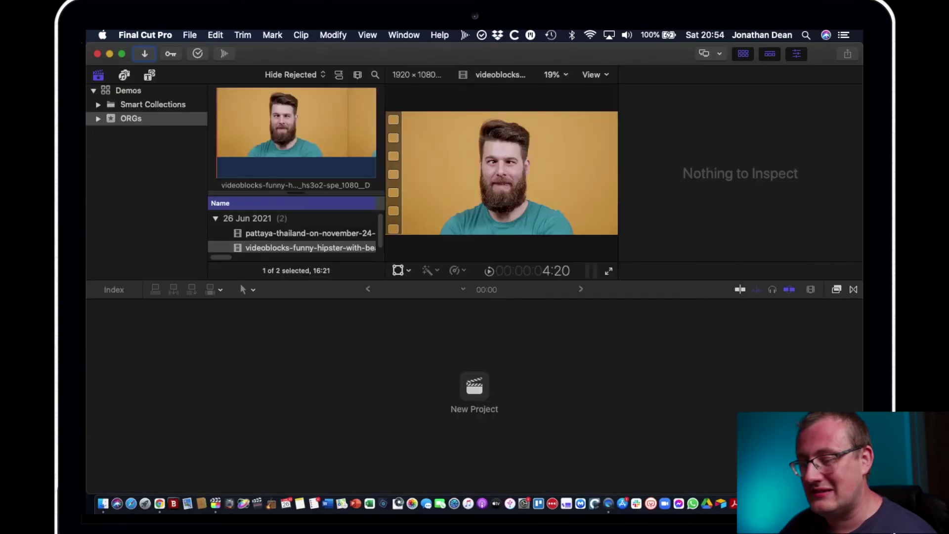
pyautogui.click(288, 235)
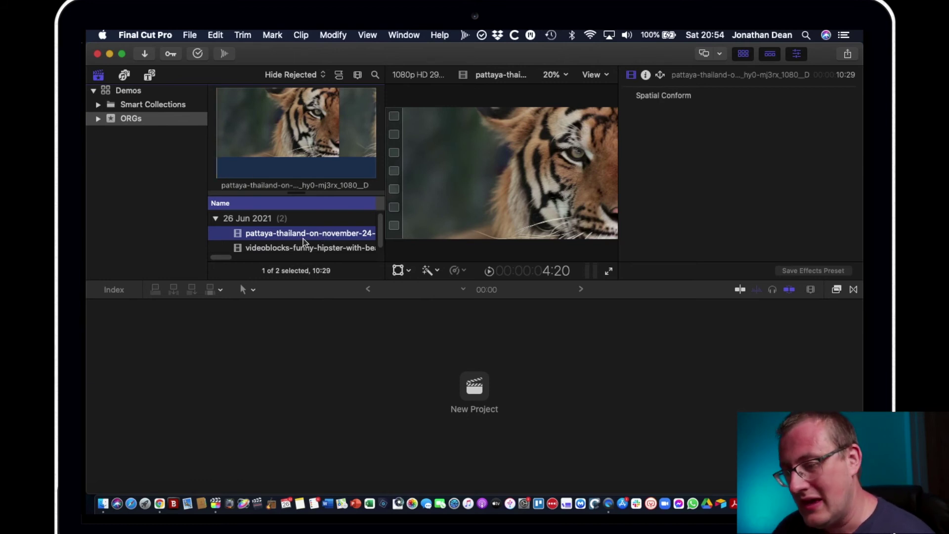
pyautogui.press('shift+super+r')
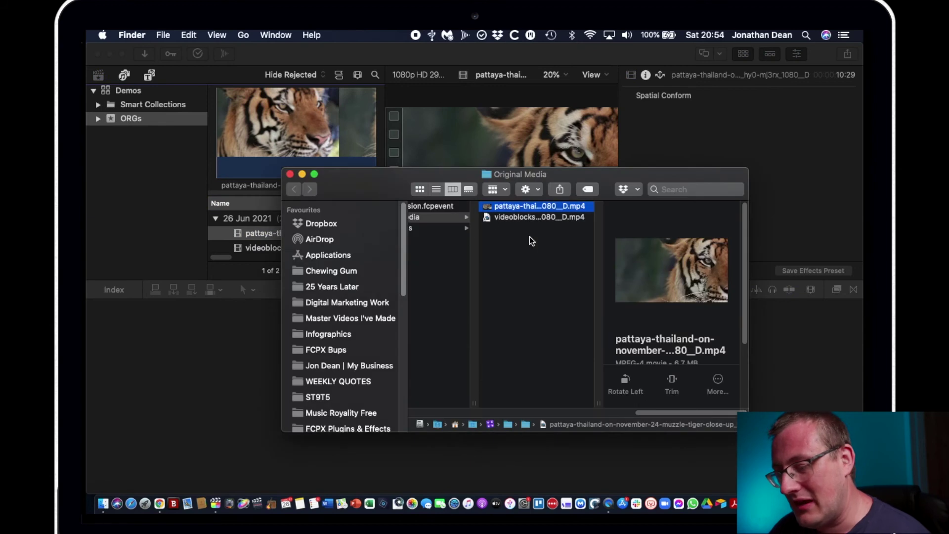
pyautogui.hscroll(-10, 530, 236)
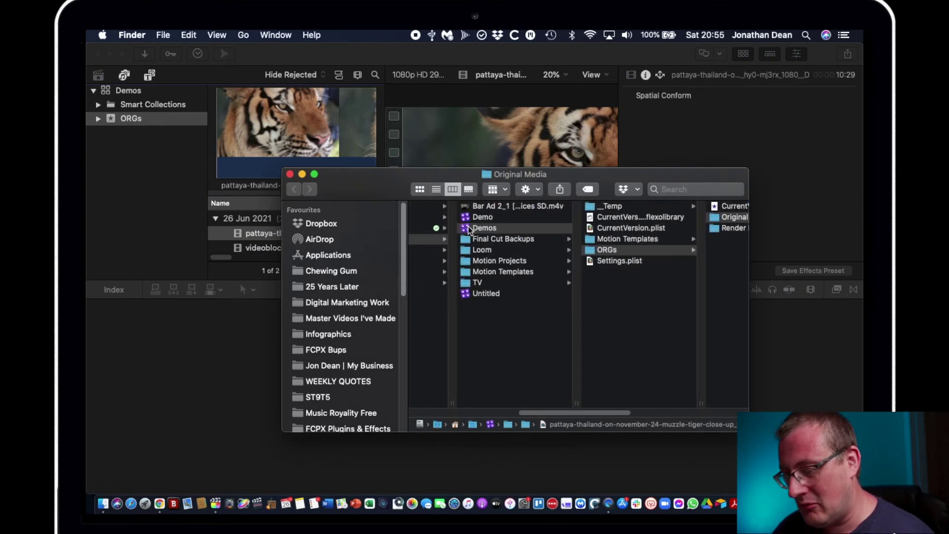
pyautogui.click(470, 228)
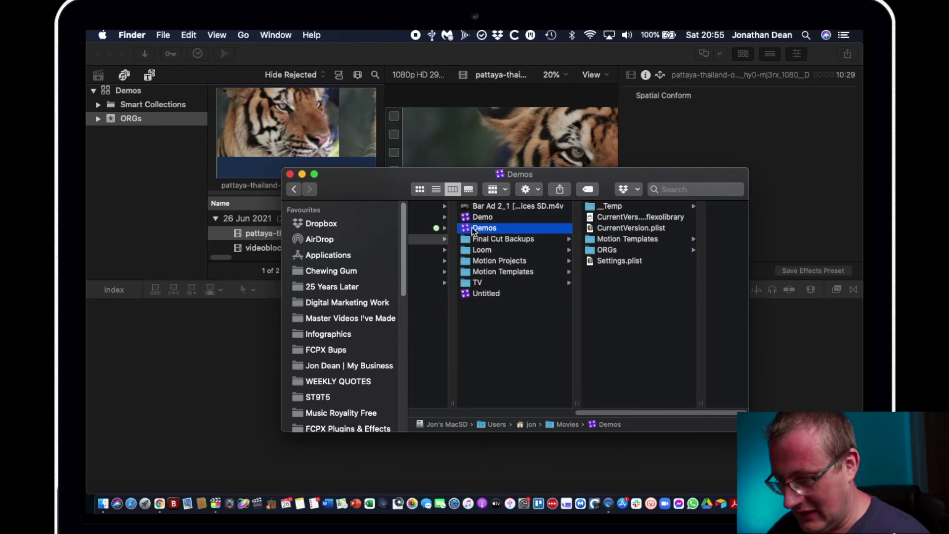
pyautogui.press('Left')
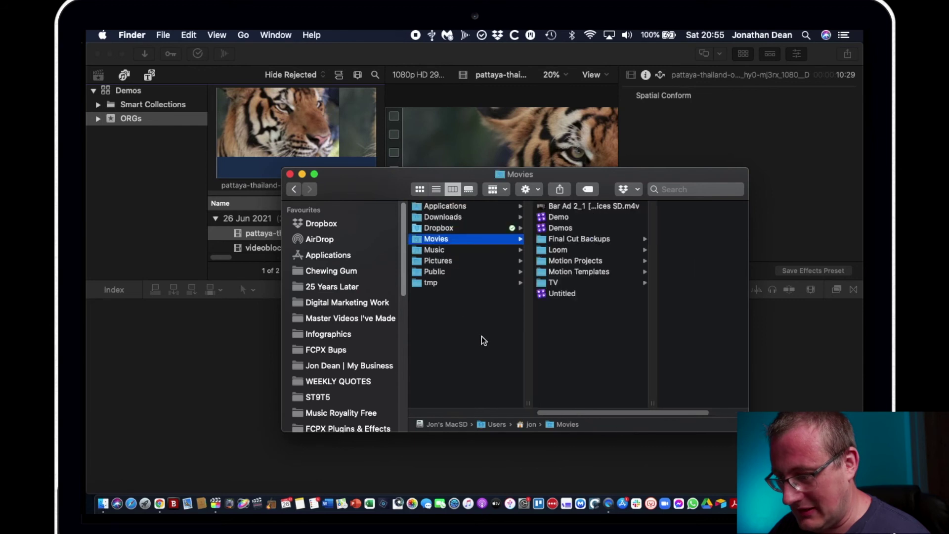
pyautogui.click(566, 231)
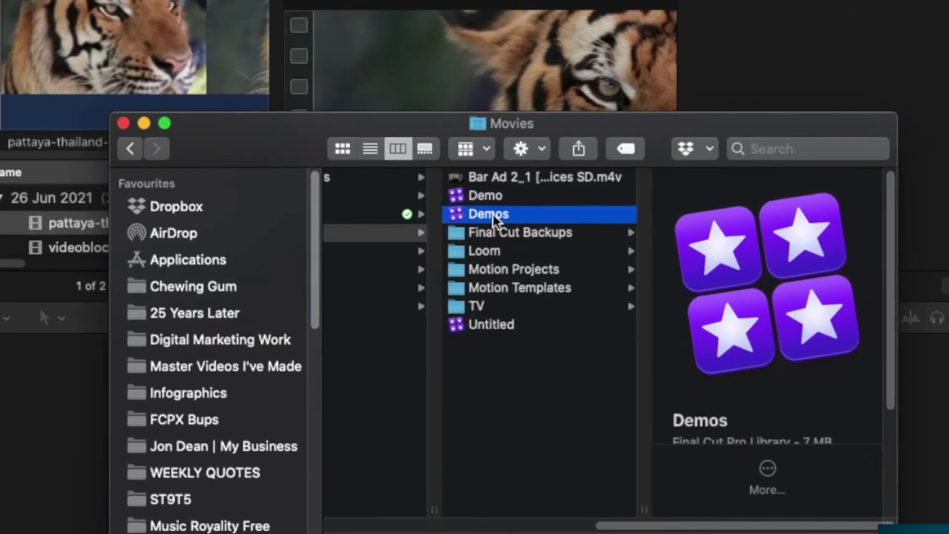
pyautogui.rightClick(508, 227)
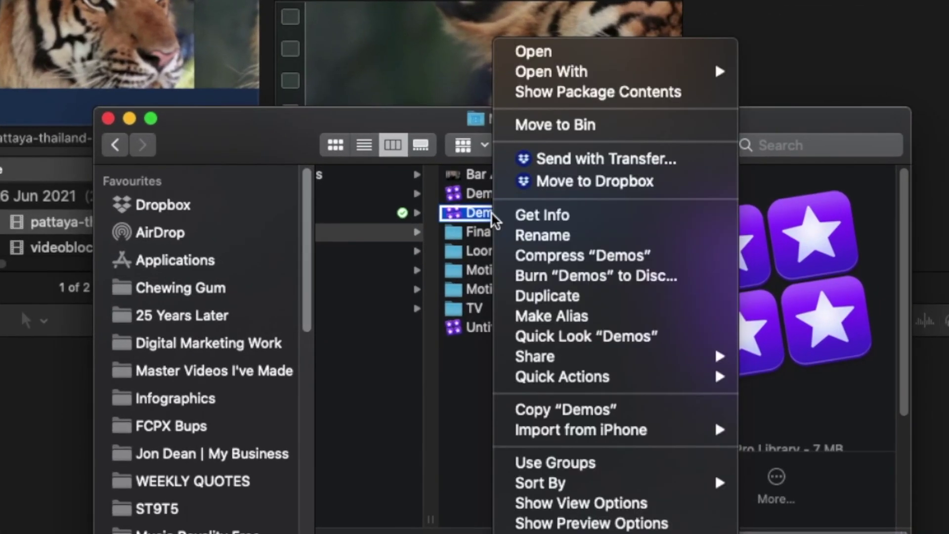
pyautogui.click(614, 95)
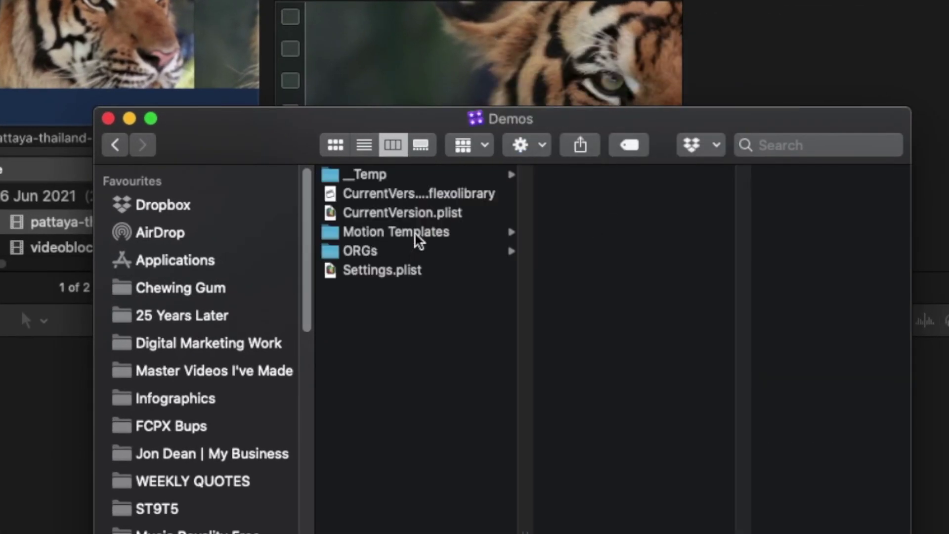
pyautogui.click(410, 245)
pyautogui.click(661, 196)
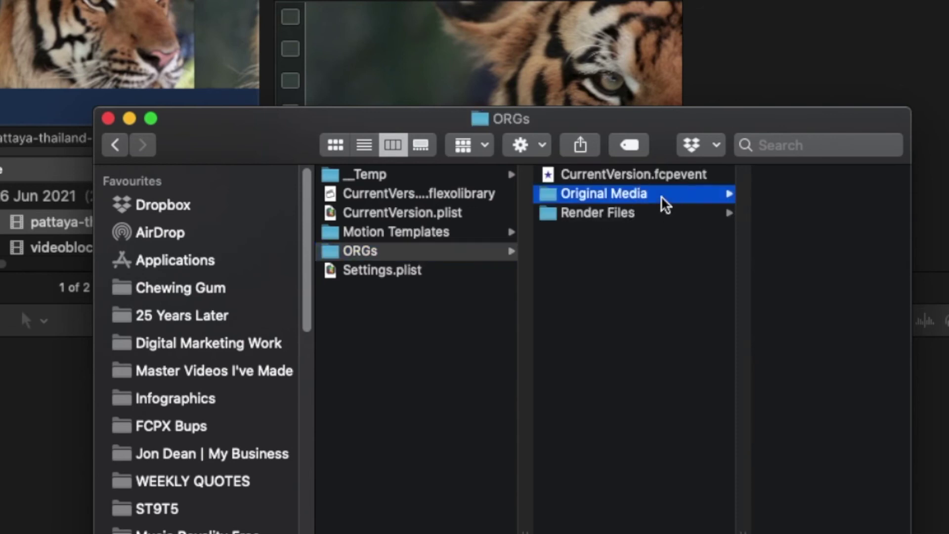
pyautogui.click(741, 177)
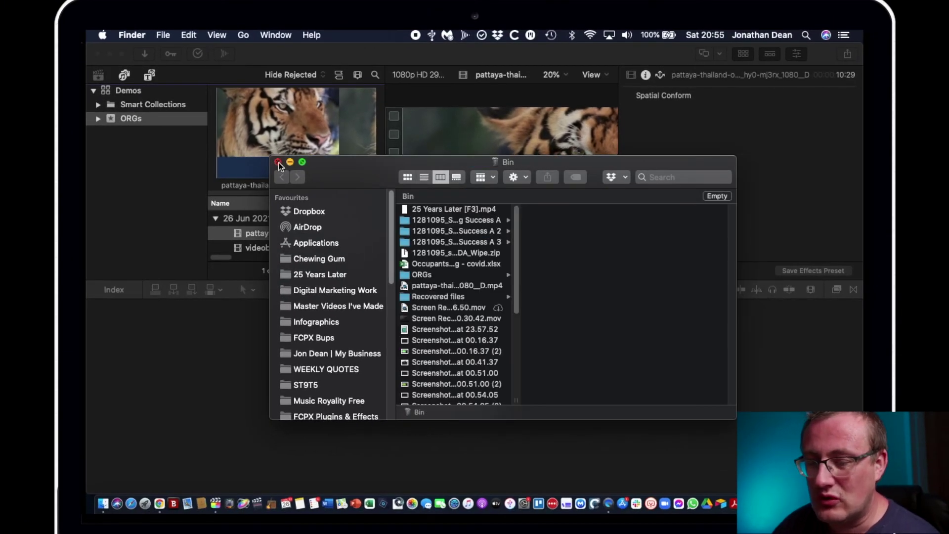
pyautogui.click(278, 162)
pyautogui.click(275, 56)
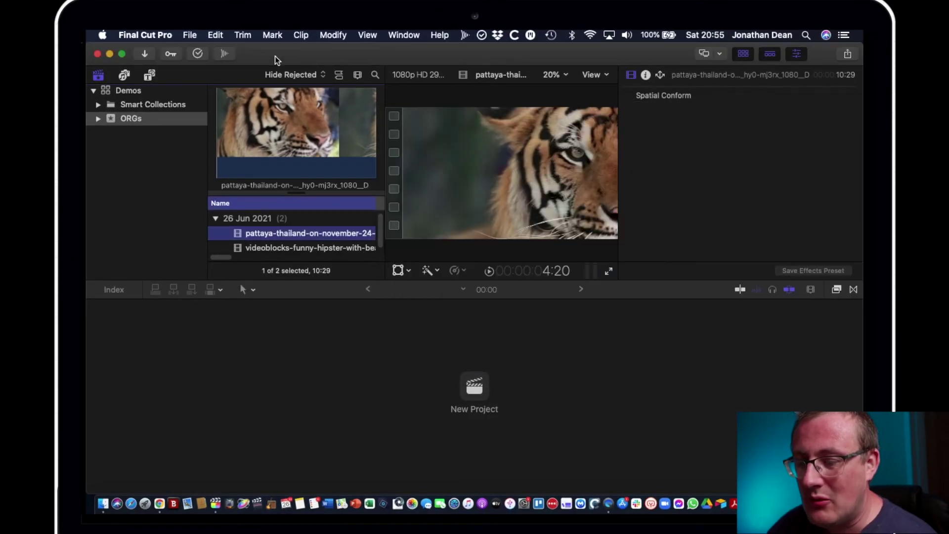
pyautogui.click(199, 54)
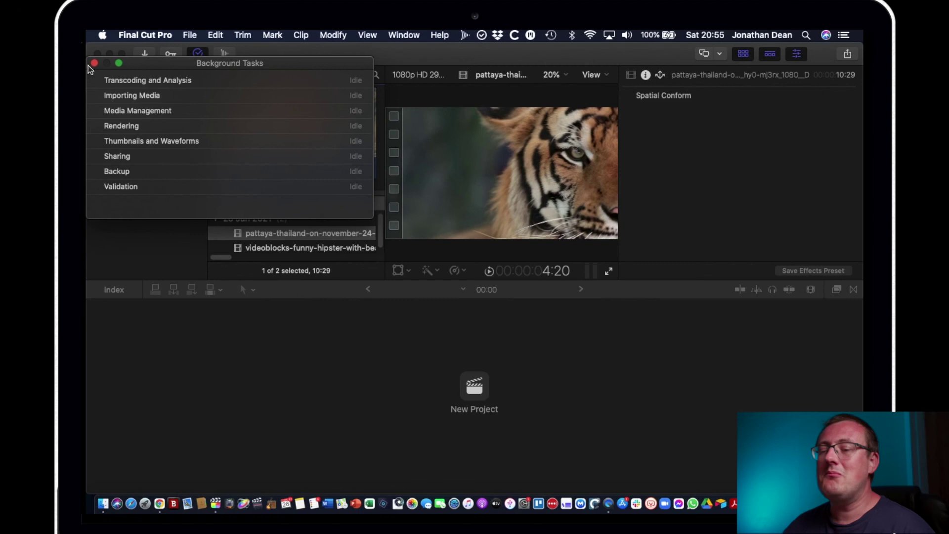
pyautogui.click(94, 63)
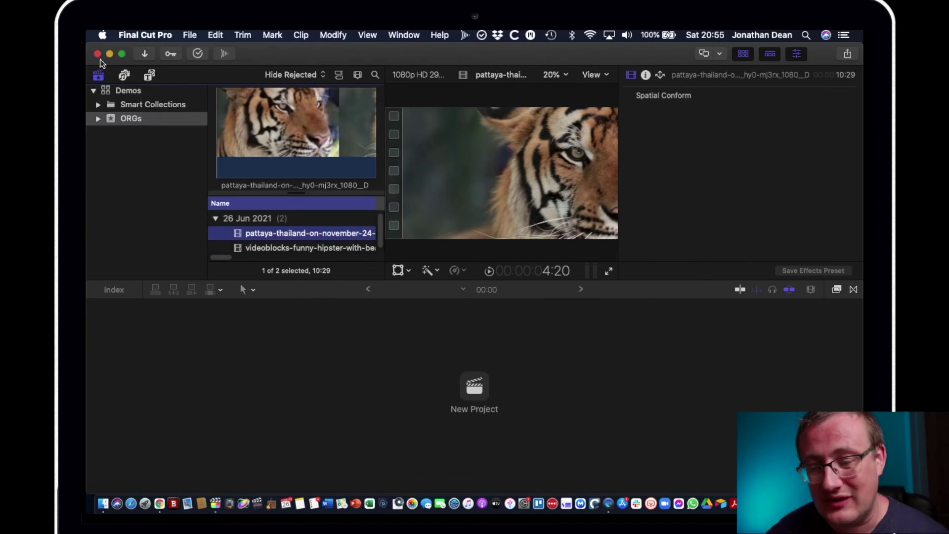